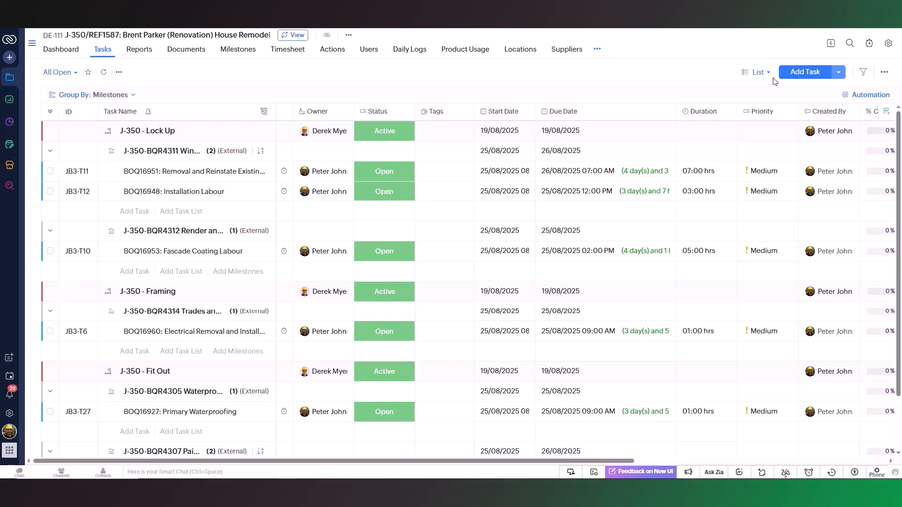
# Step: Add a task named 'Painting External Walls' to the House Remodel project
pyautogui.click(809, 81)
pyautogui.write('Painting External Walls')
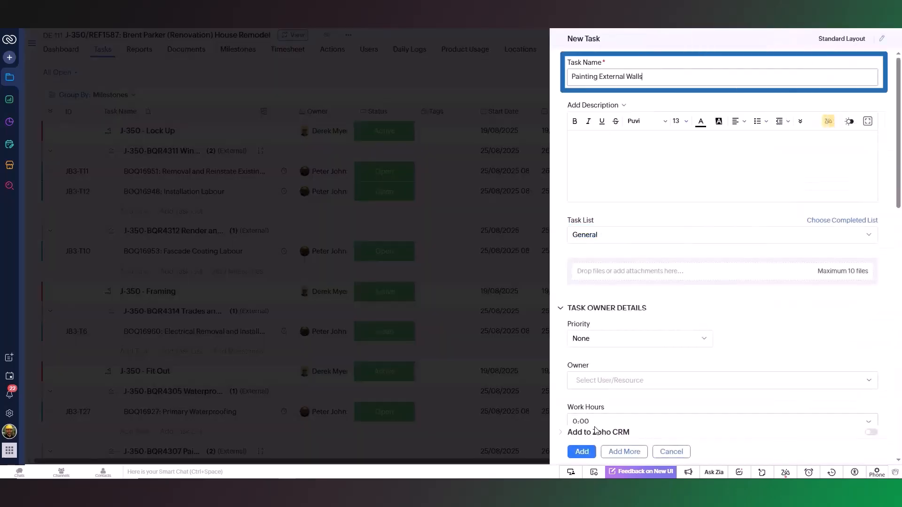
pyautogui.click(585, 451)
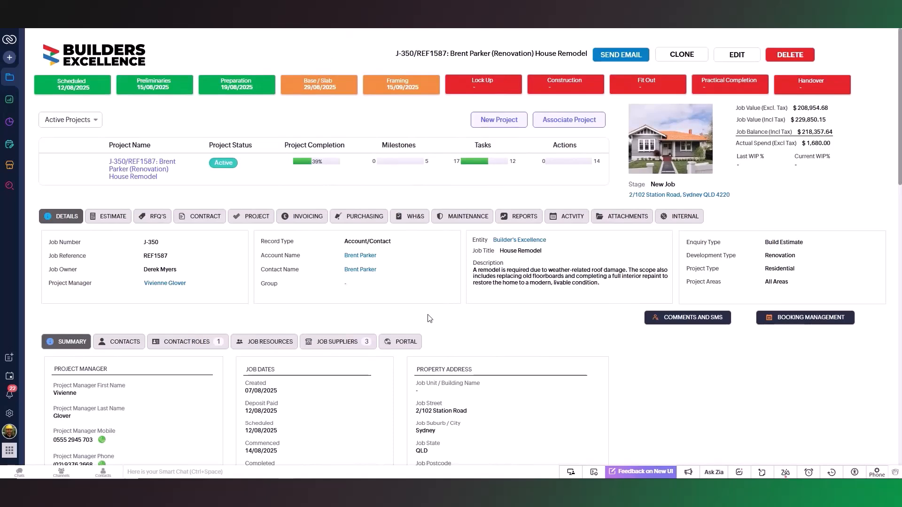
# Step: Review the job's invoicing summary and painting timesheets, then go to the linked Zoho project
pyautogui.click(311, 221)
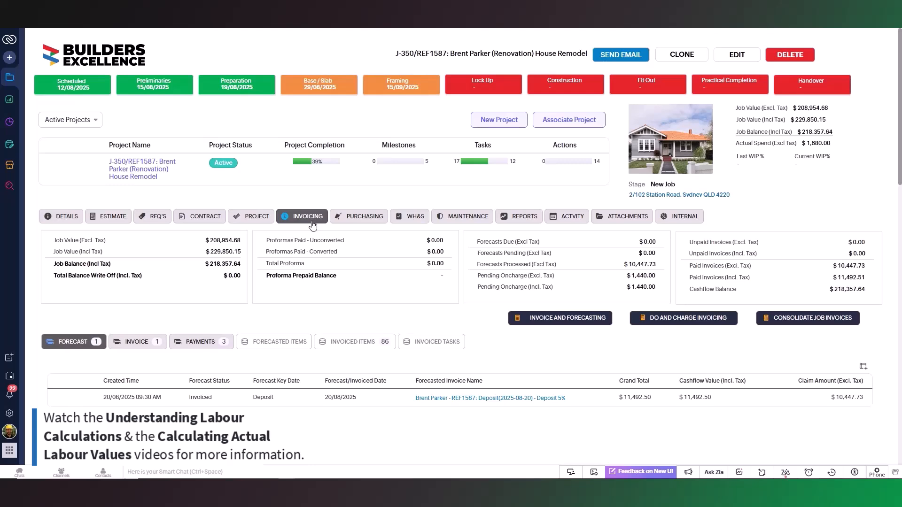
pyautogui.click(260, 220)
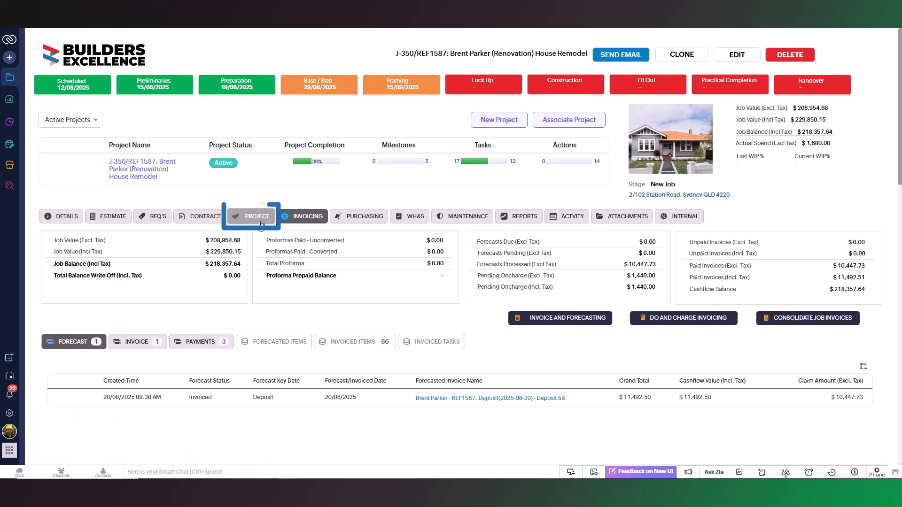
pyautogui.click(295, 343)
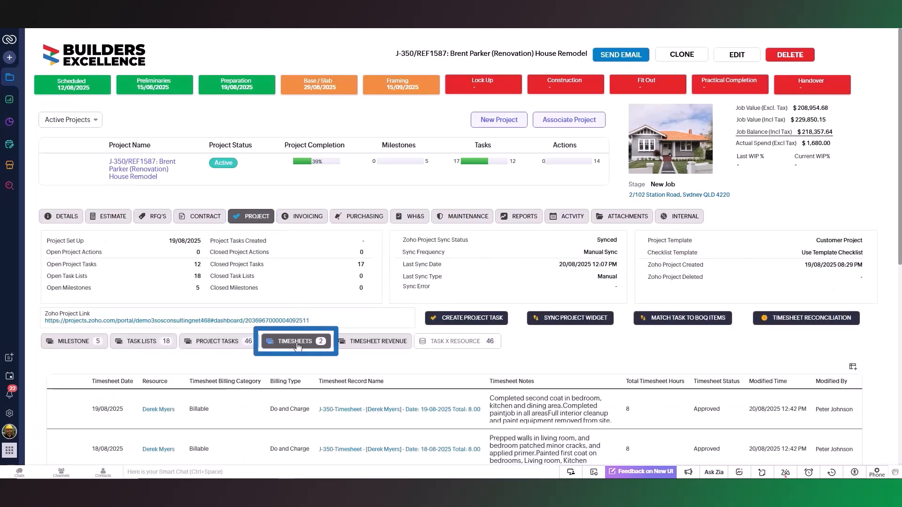
pyautogui.click(141, 169)
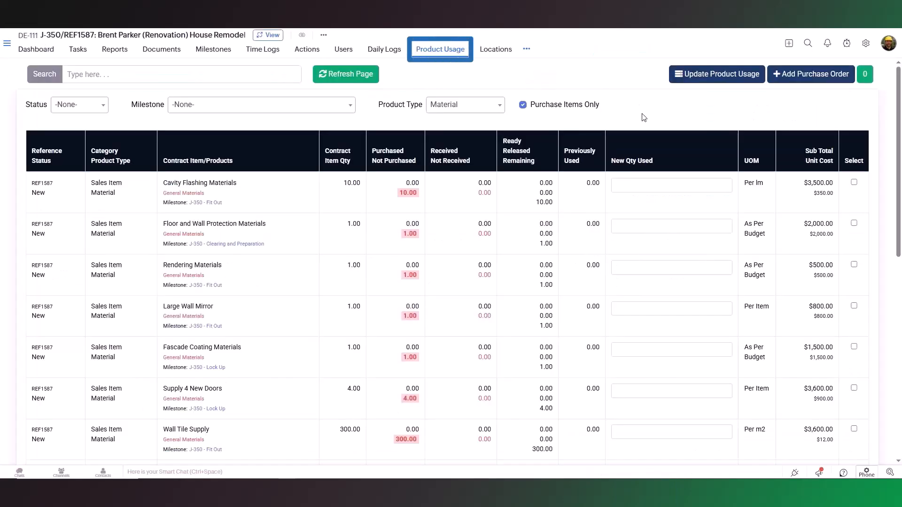
# Step: Create a Paint Store Supplies purchase order from Builders Excellence Warehouse for 2 Exterior Paint 4L
pyautogui.click(811, 75)
pyautogui.click(608, 123)
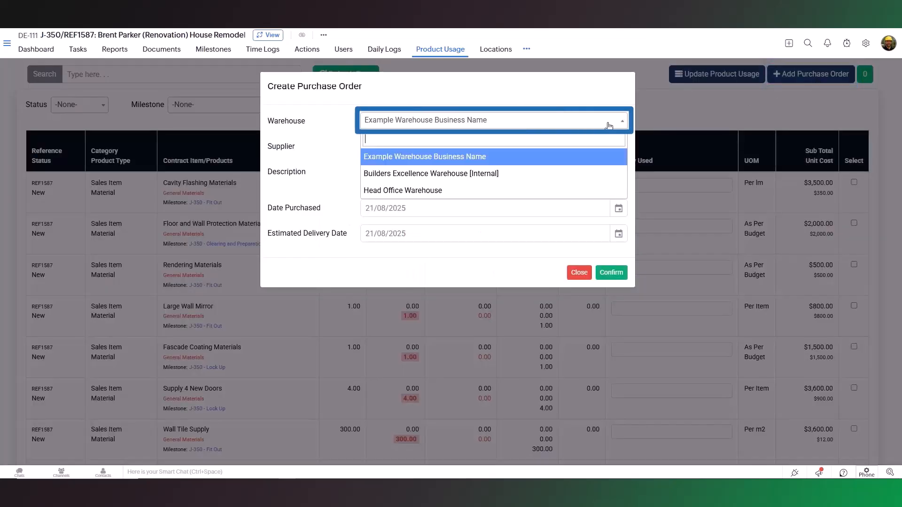
pyautogui.click(600, 163)
pyautogui.click(591, 146)
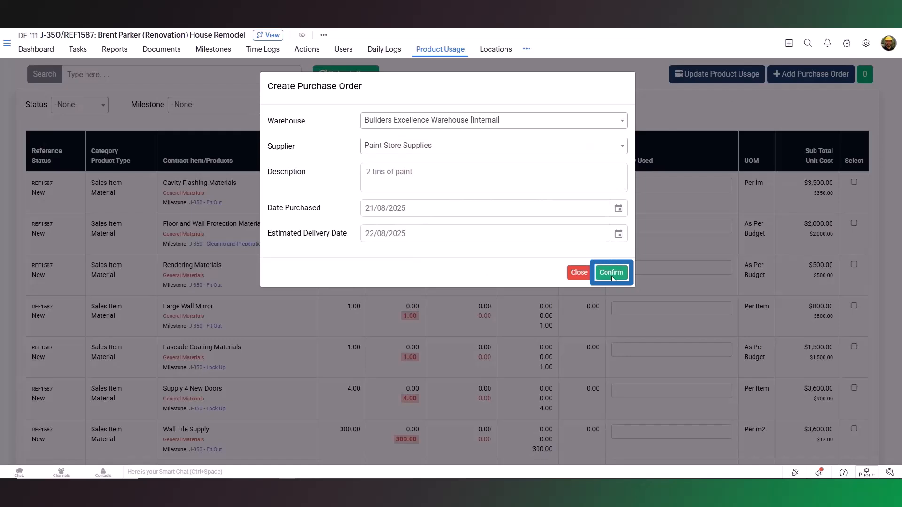
pyautogui.click(611, 275)
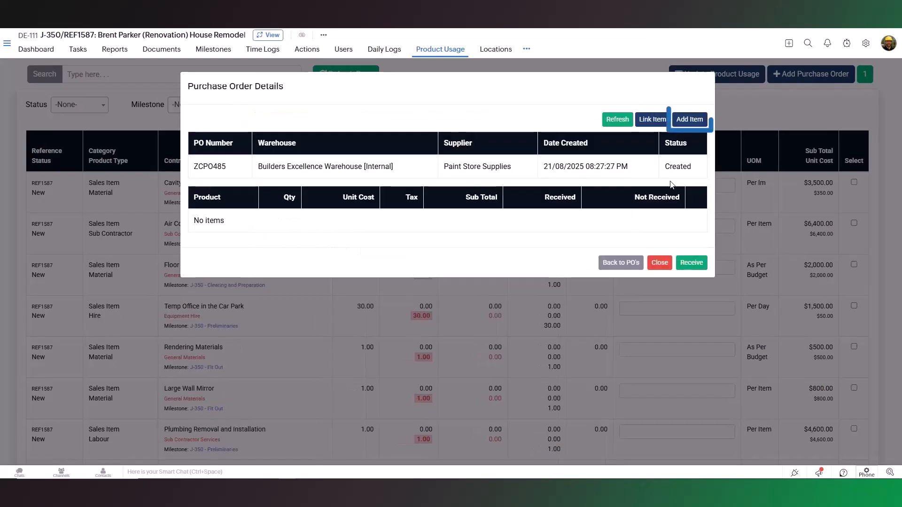
pyautogui.click(689, 120)
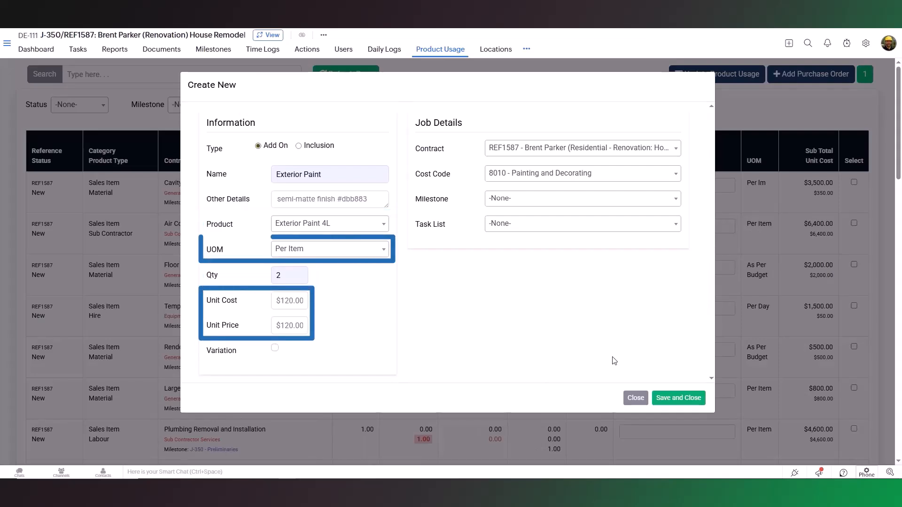
pyautogui.click(674, 402)
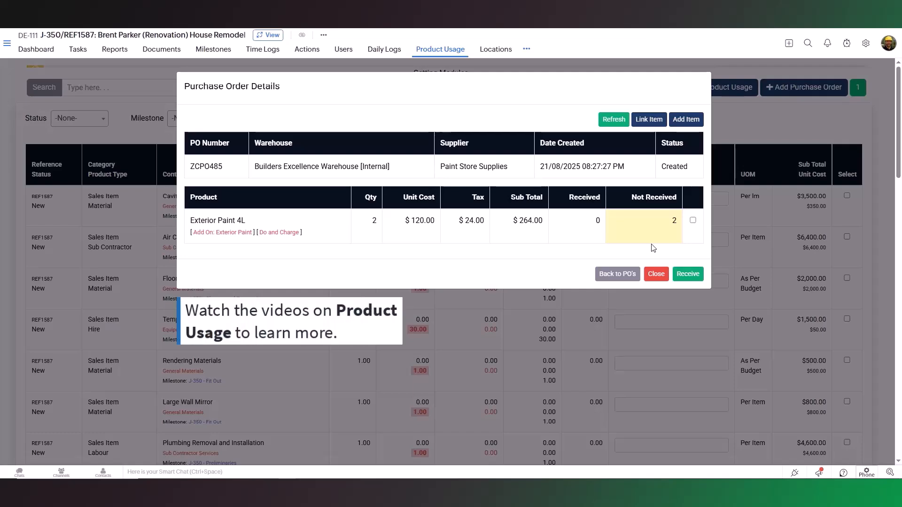
# Step: Receive the Exterior Paint 4L tins and record 2 units used on the job
pyautogui.click(693, 221)
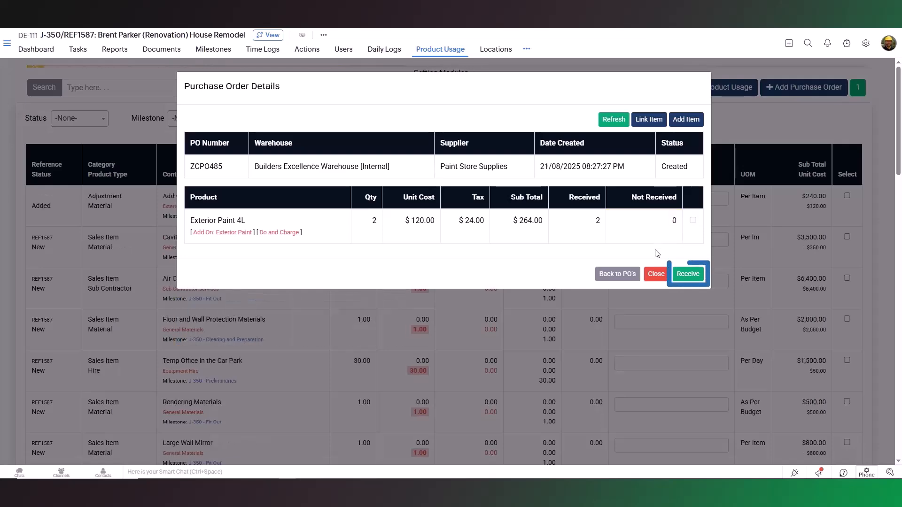
pyautogui.click(658, 275)
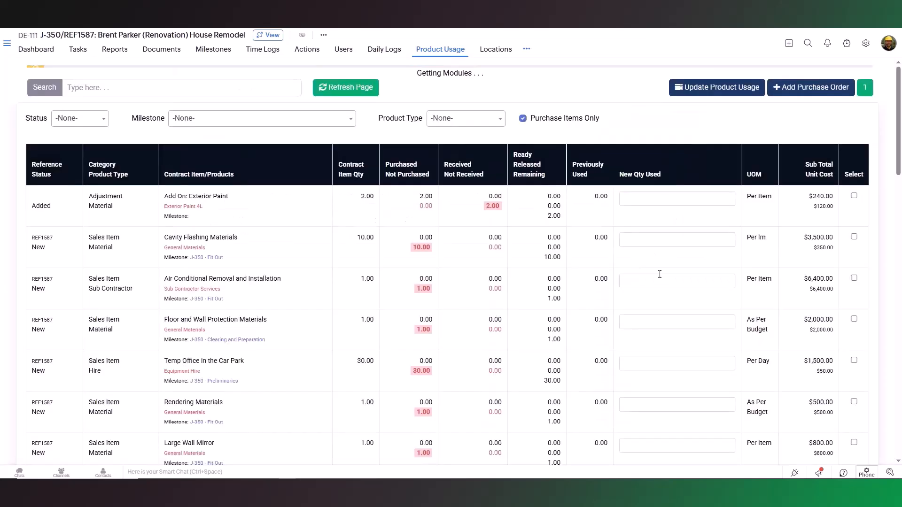
pyautogui.click(675, 198)
pyautogui.write('2')
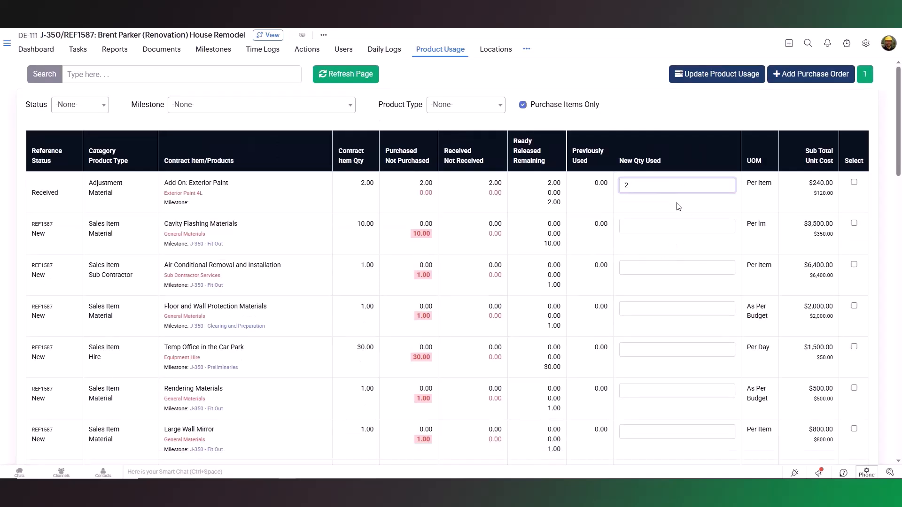
pyautogui.click(853, 182)
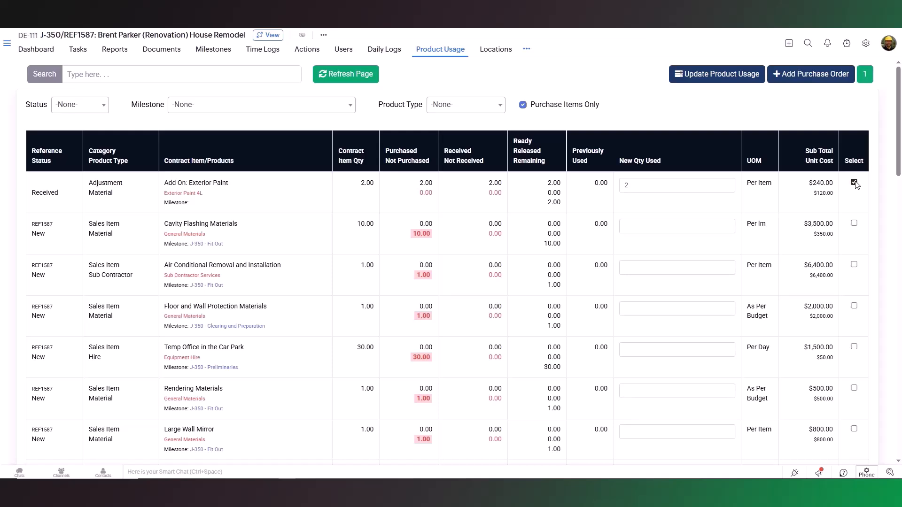
pyautogui.click(712, 77)
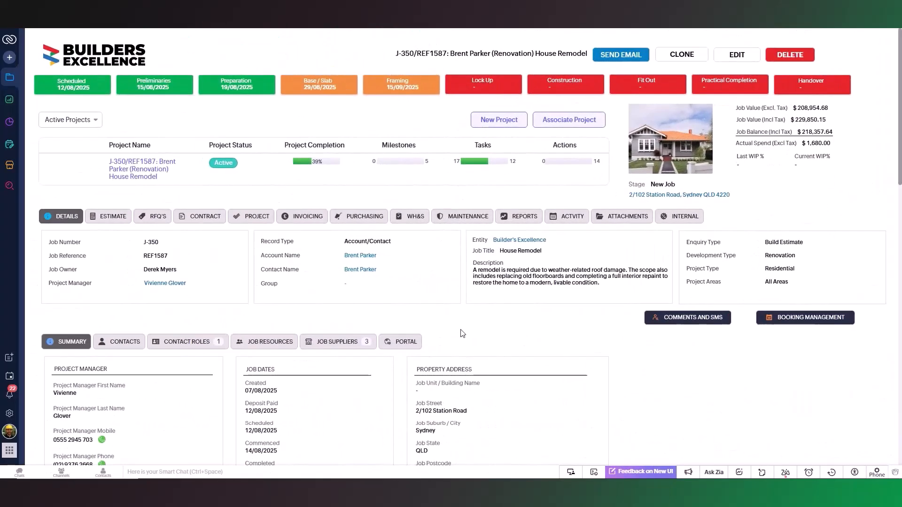
# Step: Confirm the Exterior Paint add-on usage shows $240.00 Pending, then return to the invoicing summary
pyautogui.click(309, 220)
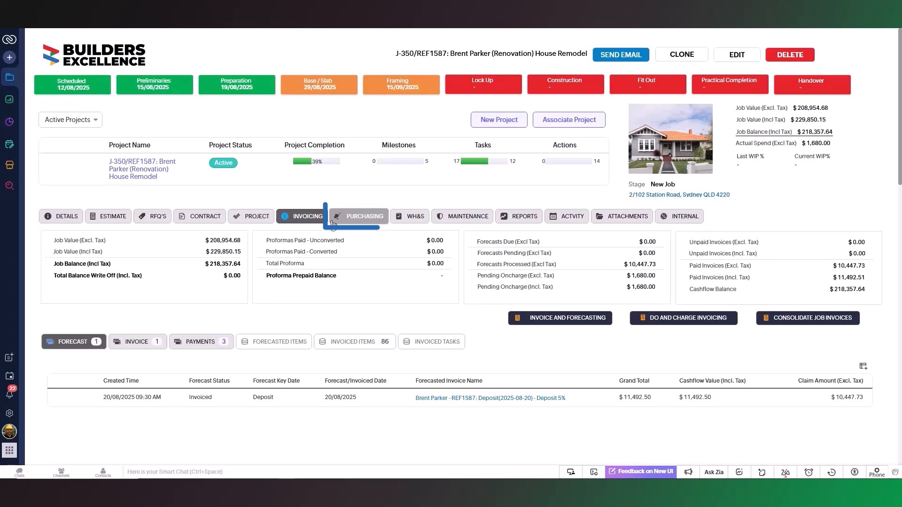
pyautogui.click(362, 217)
pyautogui.scroll(-2, 395, 285)
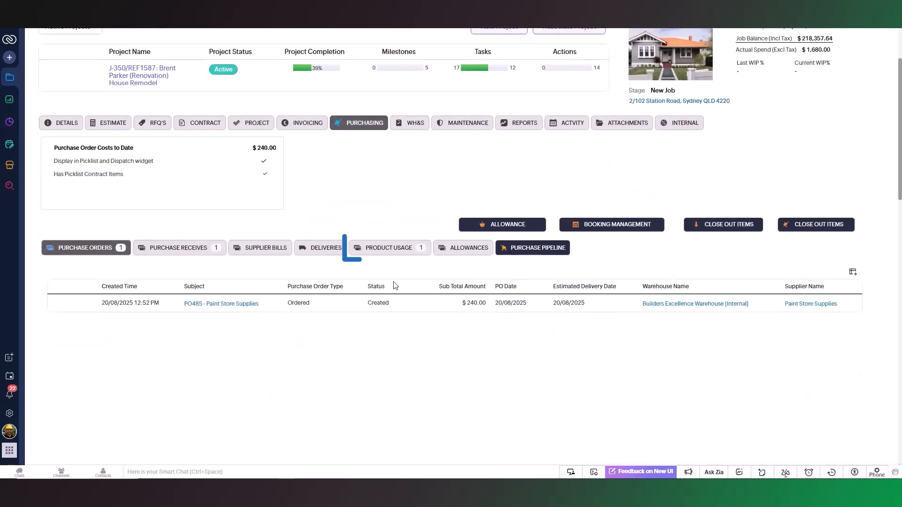
pyautogui.click(388, 248)
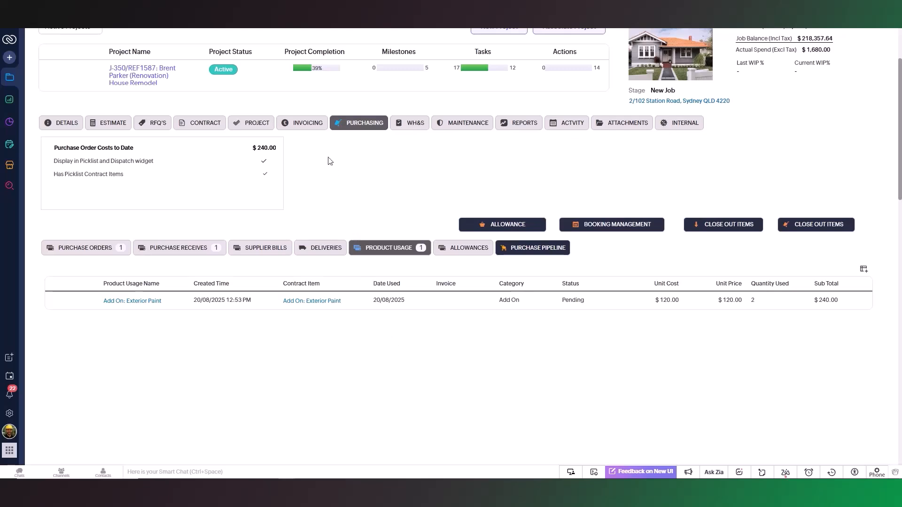
pyautogui.click(309, 126)
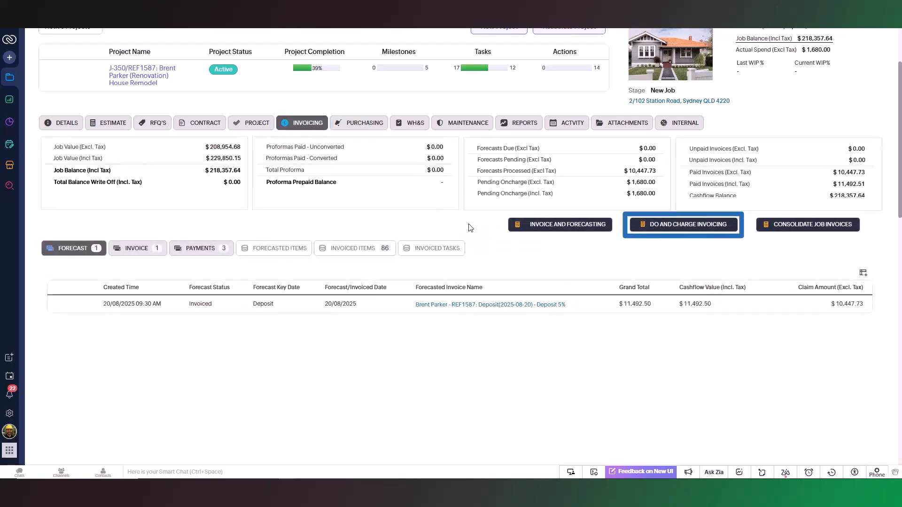
# Step: Filter Do and Charge invoicing to Do and Charge billing and select Painting External Walls for allocation
pyautogui.click(691, 230)
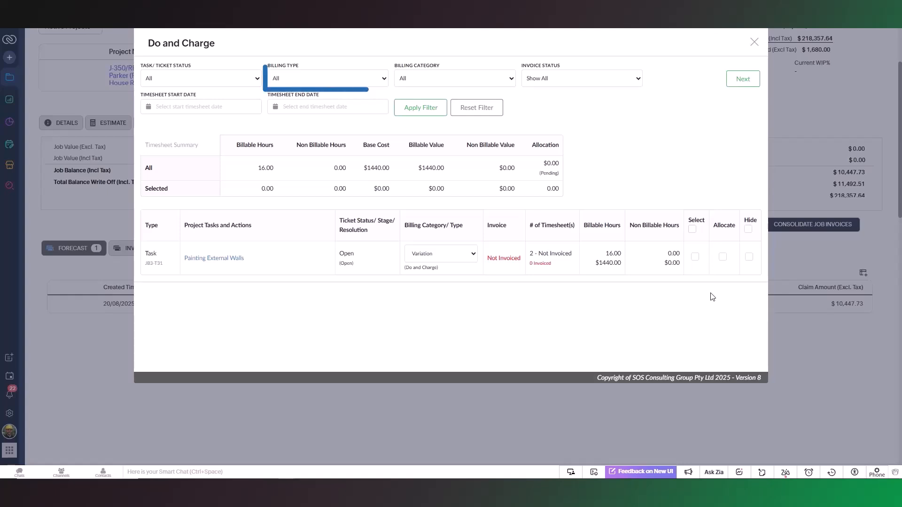
pyautogui.click(354, 79)
pyautogui.click(355, 104)
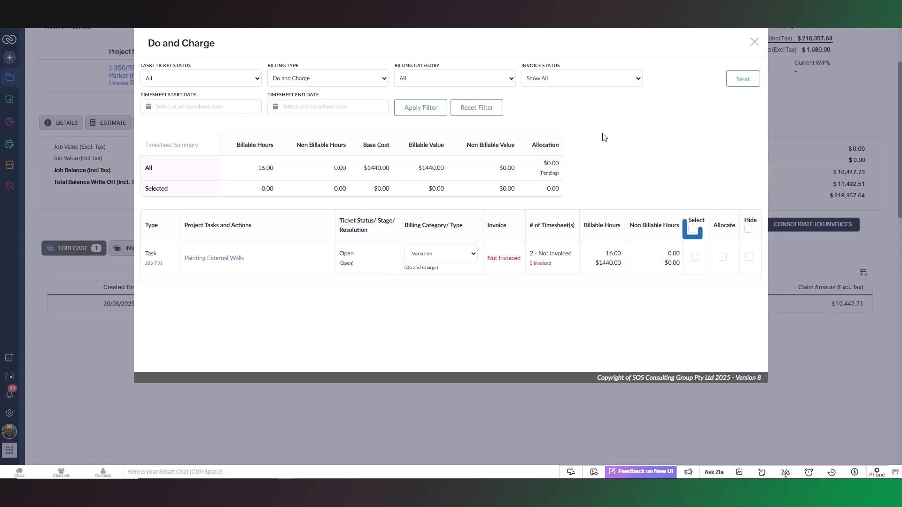
pyautogui.click(692, 229)
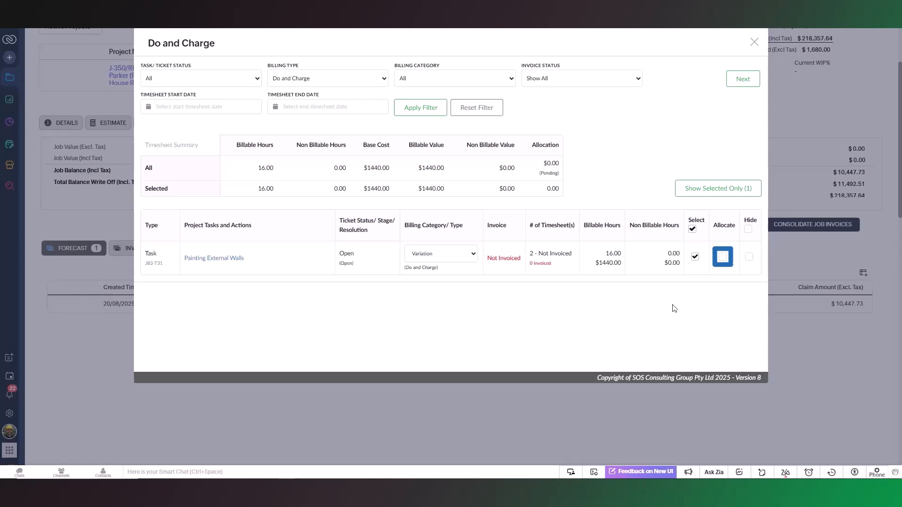
pyautogui.click(723, 257)
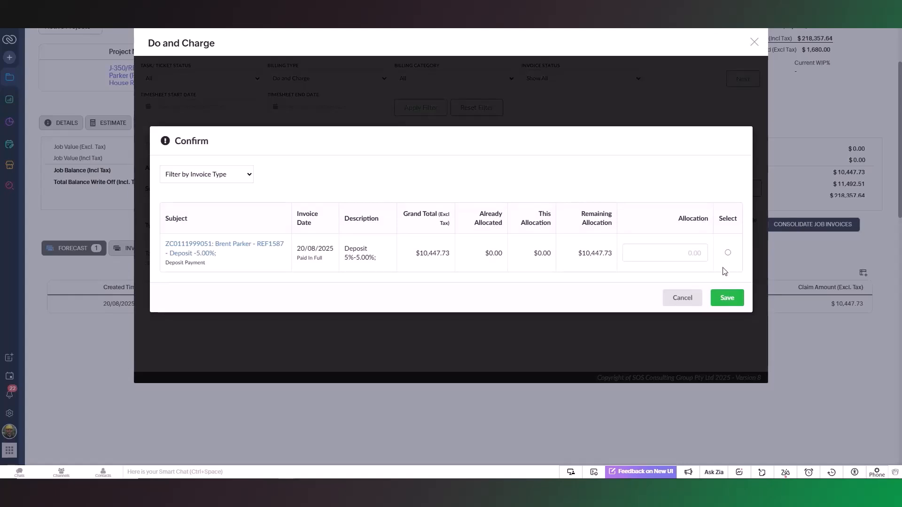
# Step: Cancel the deposit allocation prompt, keeping the task selected with $0.00 allocated
pyautogui.click(682, 298)
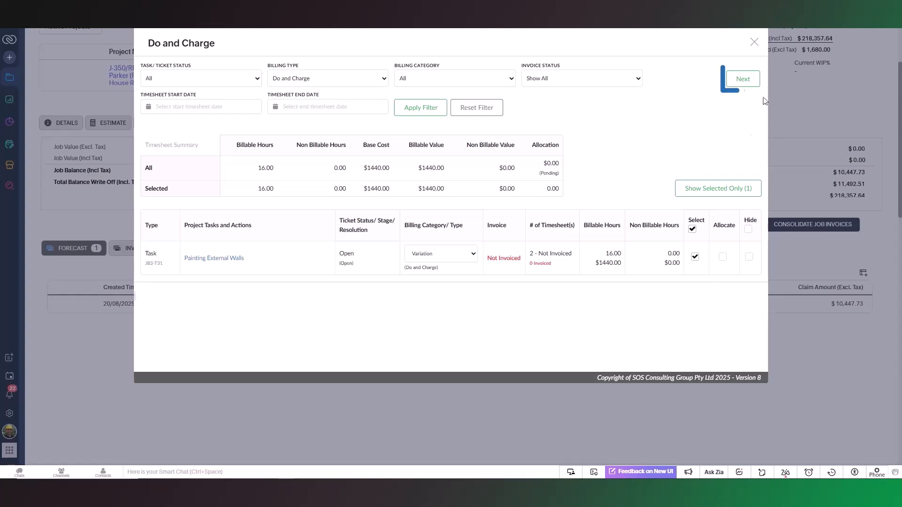
# Step: Try switching timesheet 264 to Cleaner, reset it to Painter, and proceed to the invoice
pyautogui.click(742, 80)
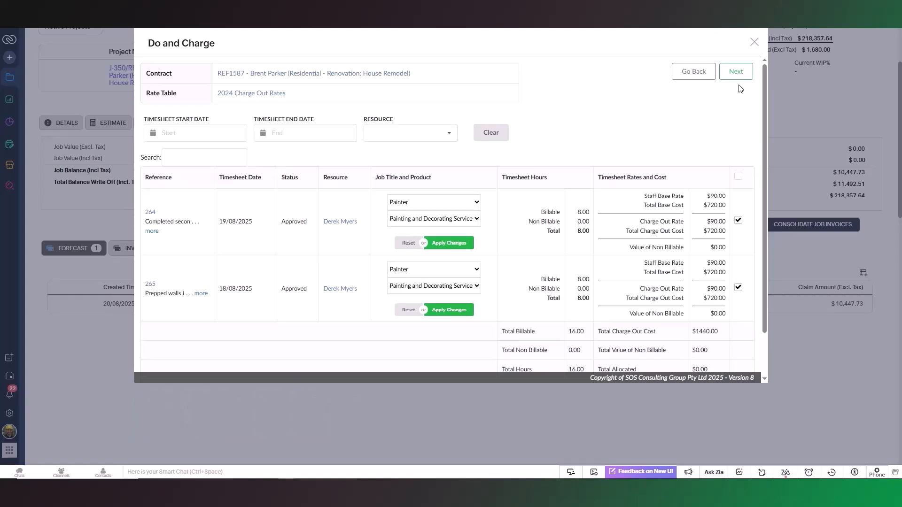
pyautogui.scroll(-1, 559, 133)
pyautogui.click(471, 177)
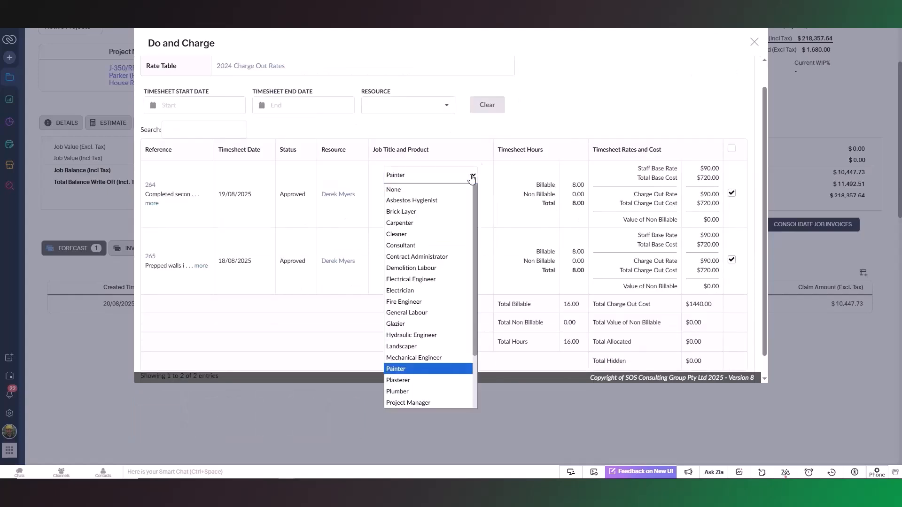
pyautogui.click(453, 233)
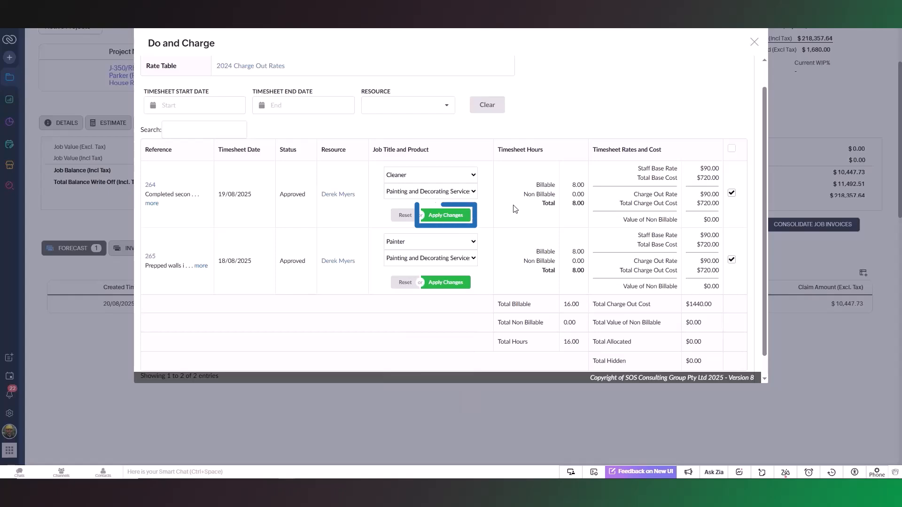
pyautogui.click(442, 215)
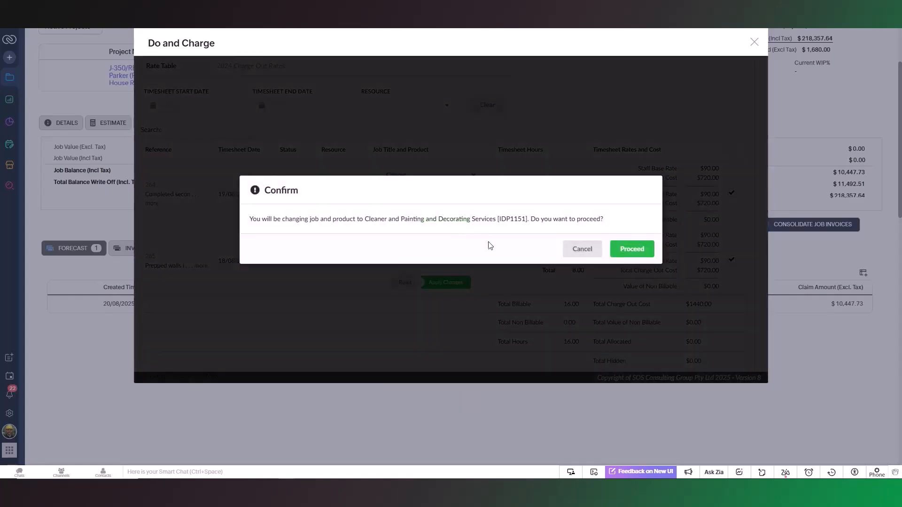
pyautogui.click(631, 251)
pyautogui.click(555, 252)
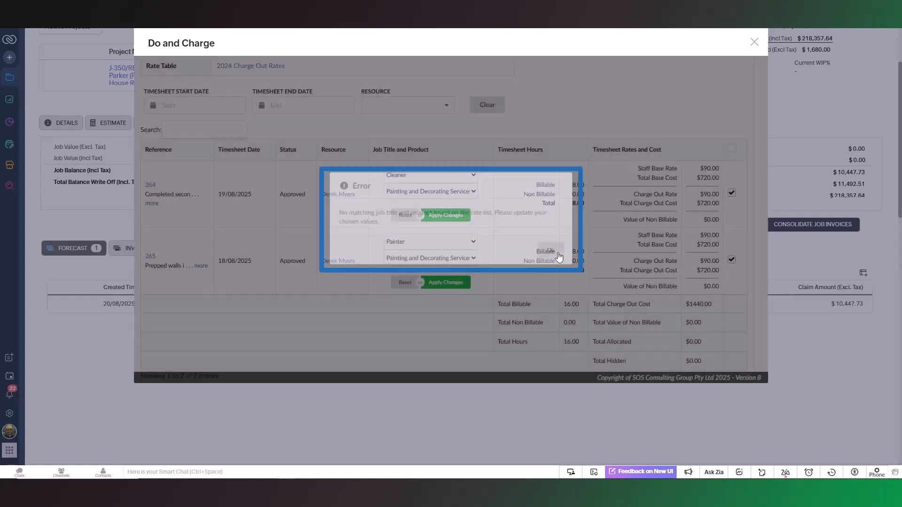
pyautogui.click(400, 216)
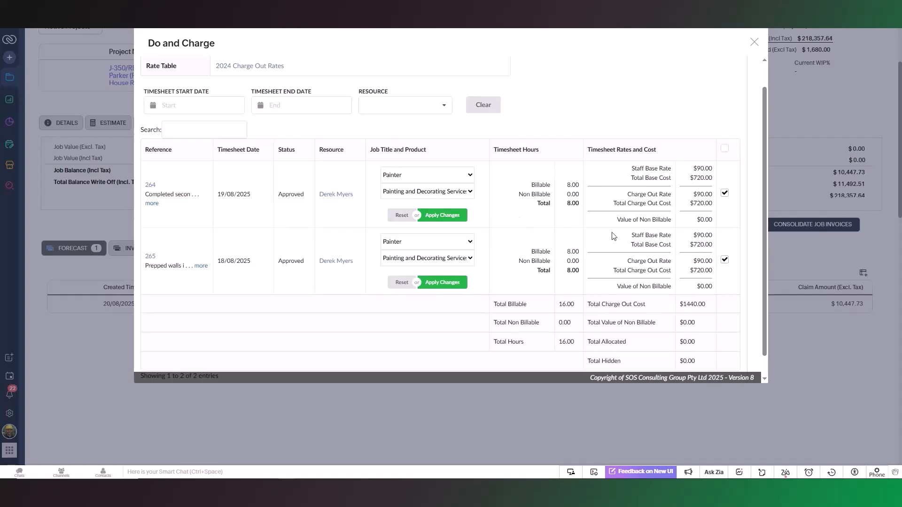
pyautogui.scroll(2, 614, 234)
pyautogui.click(723, 72)
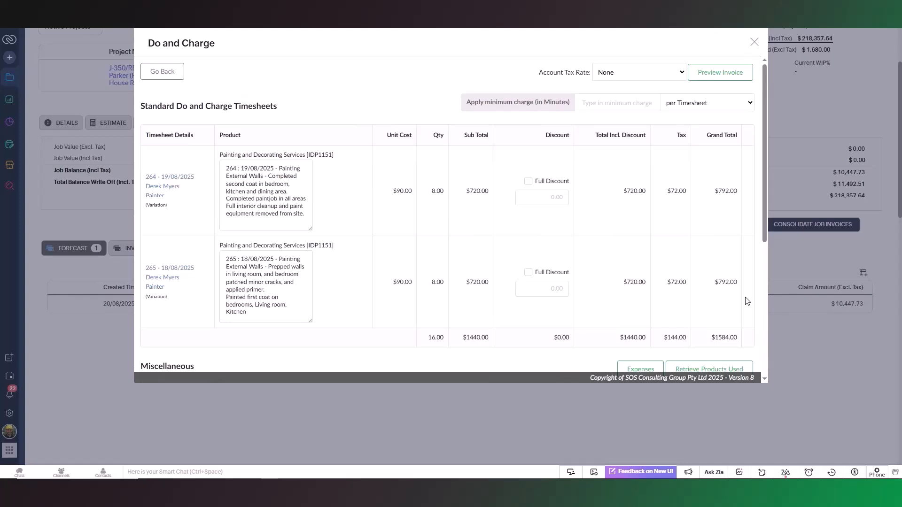
# Step: Add a General Expenses 'Parking Fee' line with quantity 1 at $100.00 unit cost
pyautogui.moveTo(763, 235); pyautogui.dragTo(759, 371)
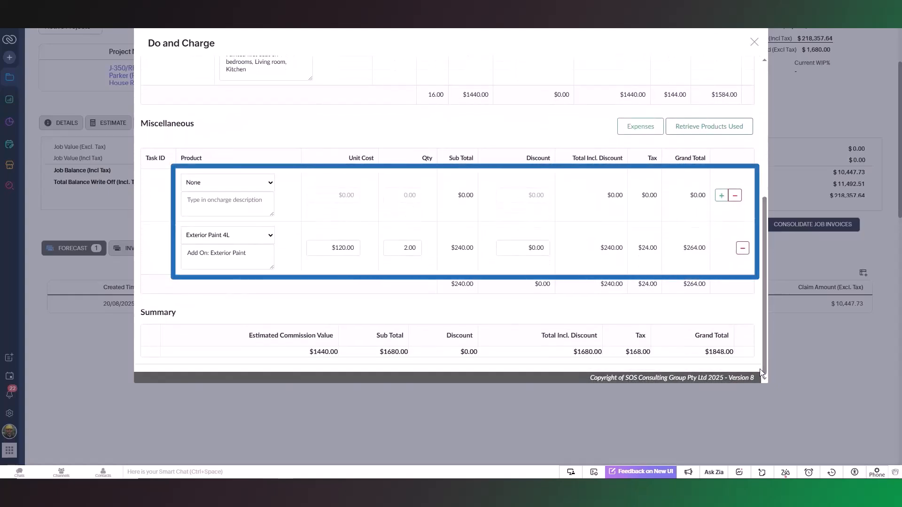
pyautogui.doubleClick(749, 313)
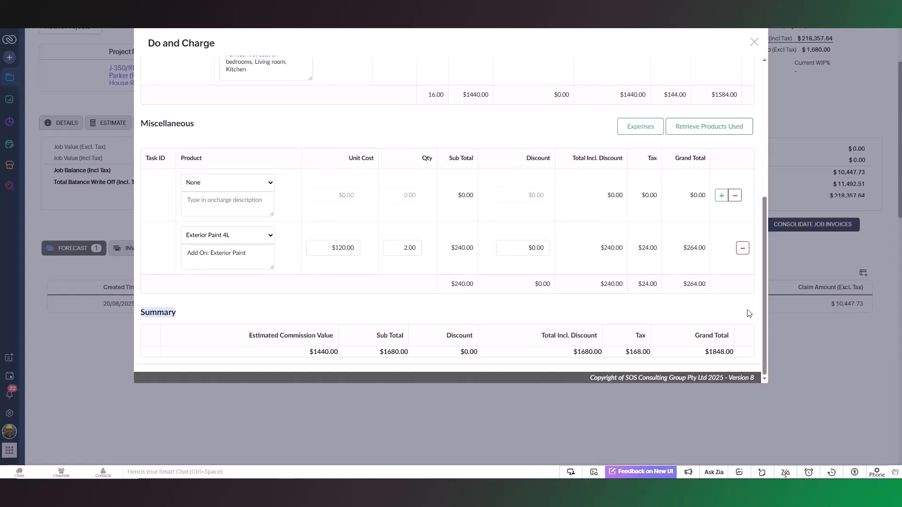
pyautogui.click(256, 186)
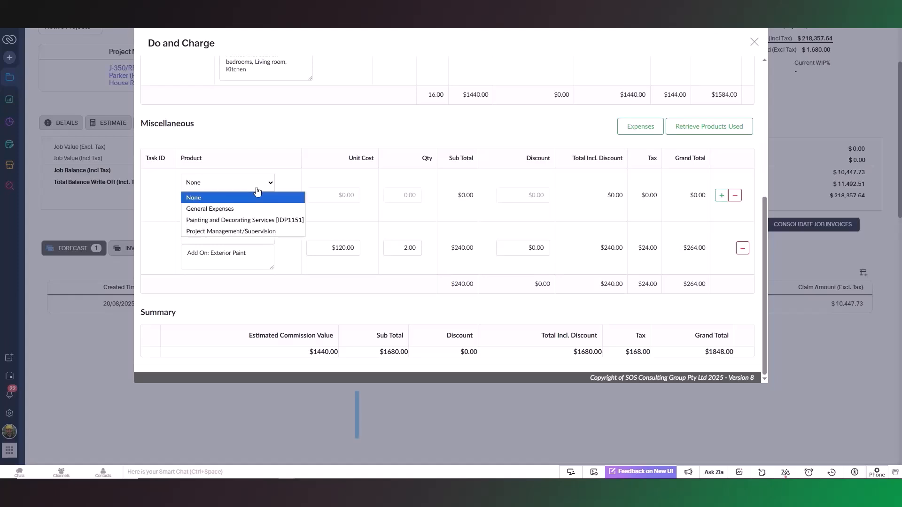
pyautogui.click(256, 208)
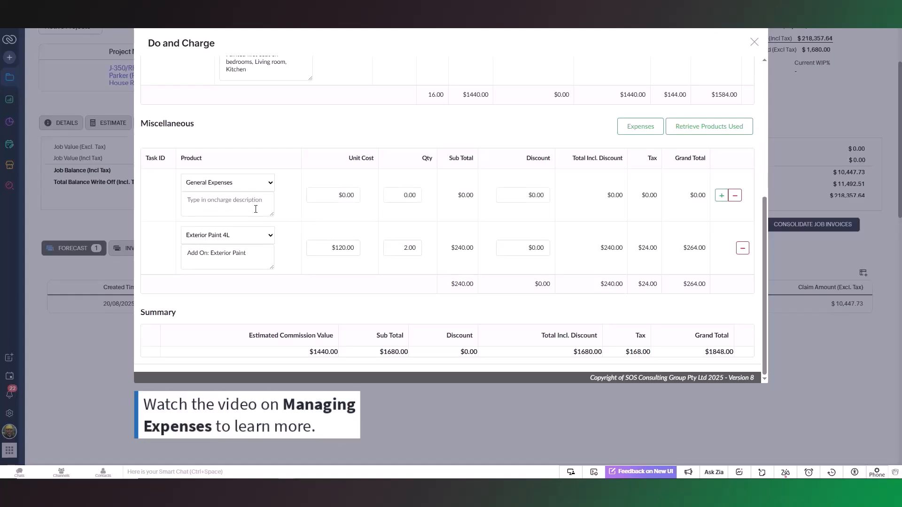
pyautogui.write('Parking Fee')
pyautogui.click(413, 195)
pyautogui.write('1')
pyautogui.click(348, 196)
pyautogui.write('100')
pyautogui.click(373, 201)
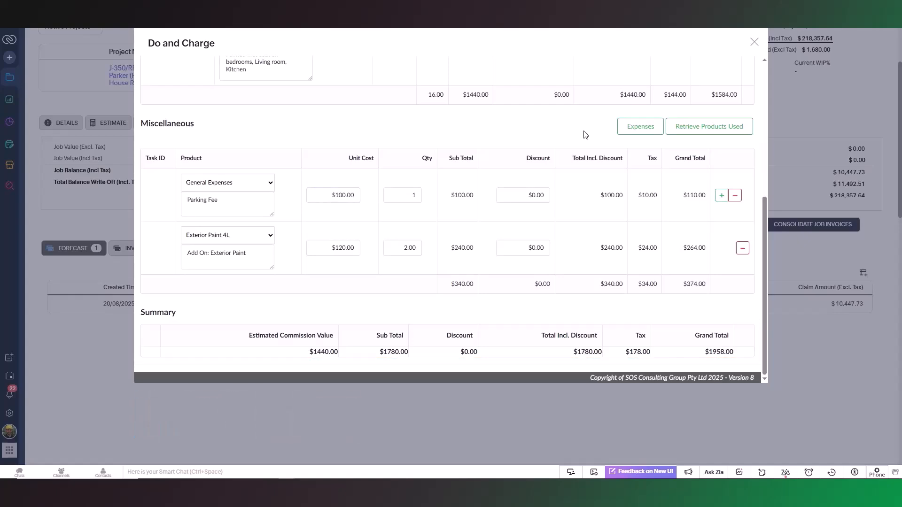
pyautogui.scroll(5, 586, 135)
pyautogui.scroll(1, 591, 245)
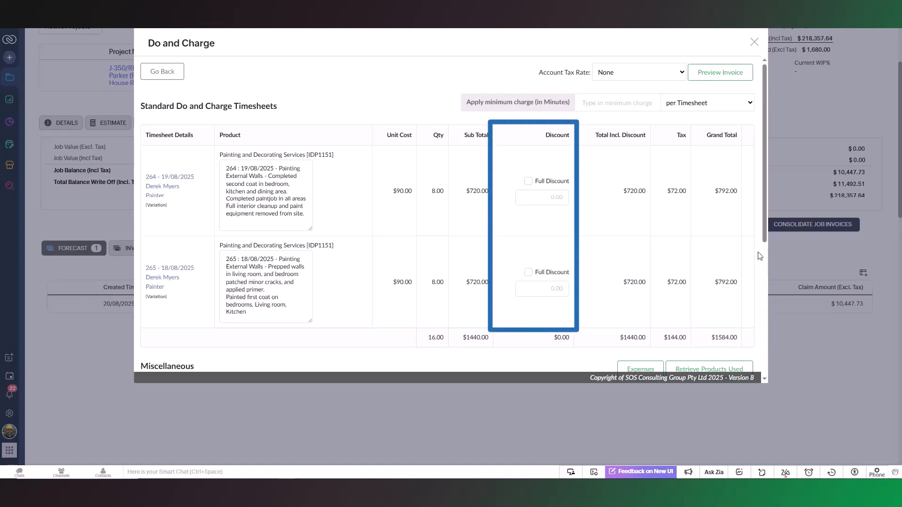
# Step: Try a full discount and a 50 discount on timesheet 264, leaving the lines undiscounted
pyautogui.click(528, 181)
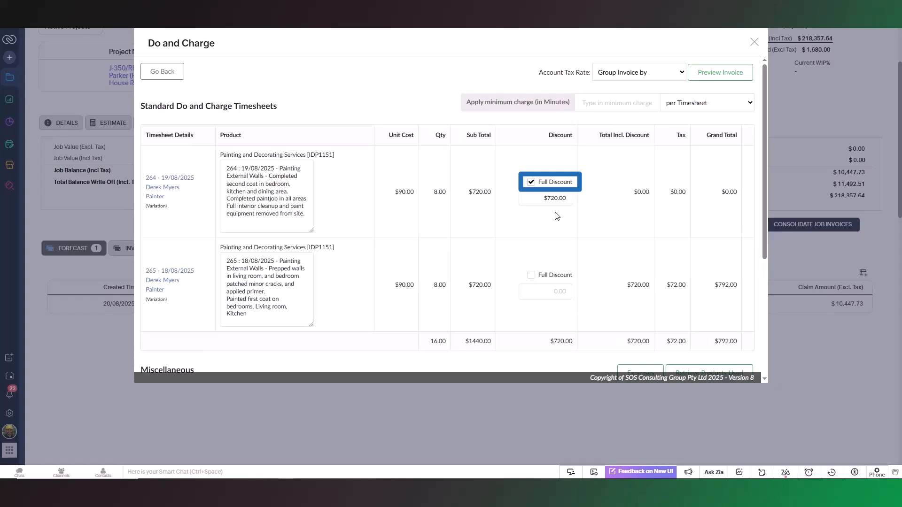
pyautogui.click(535, 196)
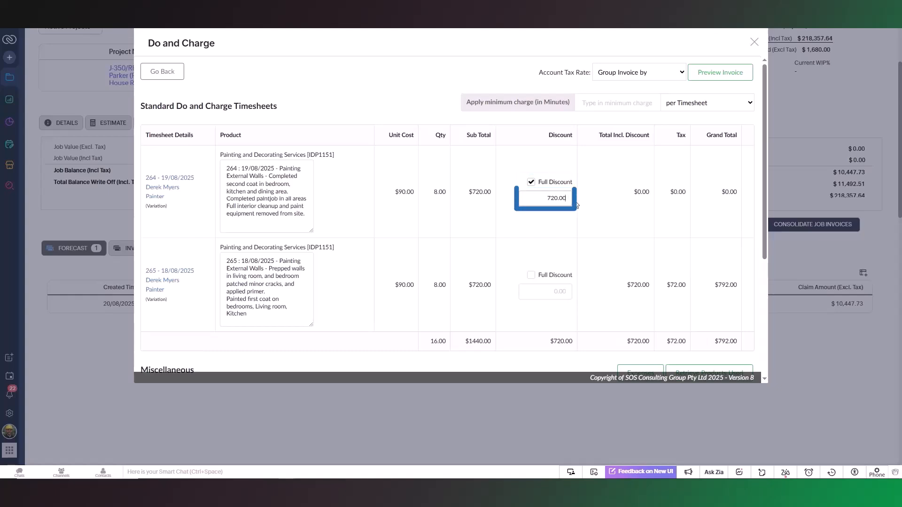
pyautogui.write('50')
pyautogui.click(584, 214)
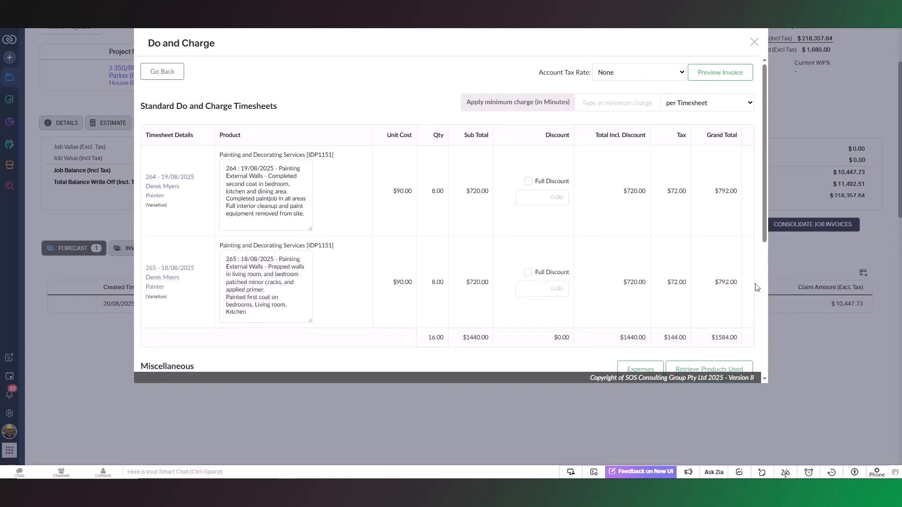
# Step: Group the invoice by Product/Resource/Date and generate its preview
pyautogui.click(727, 105)
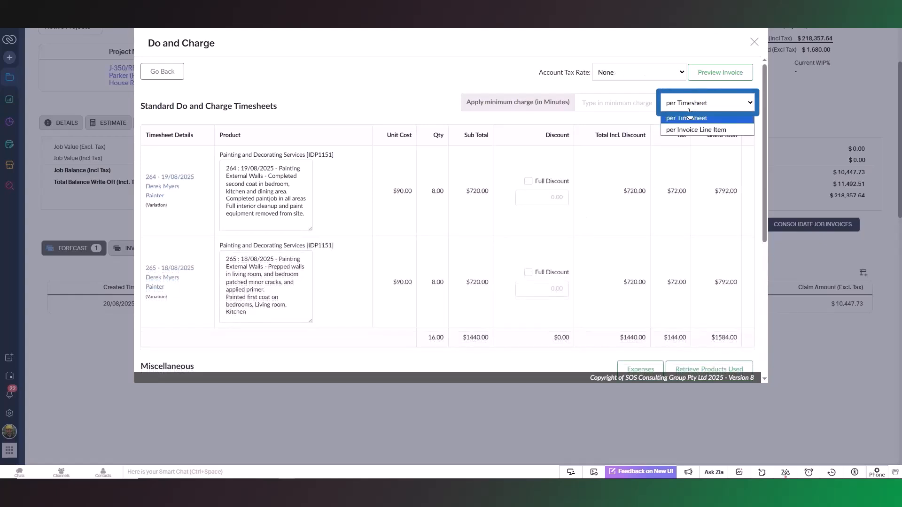
pyautogui.click(727, 106)
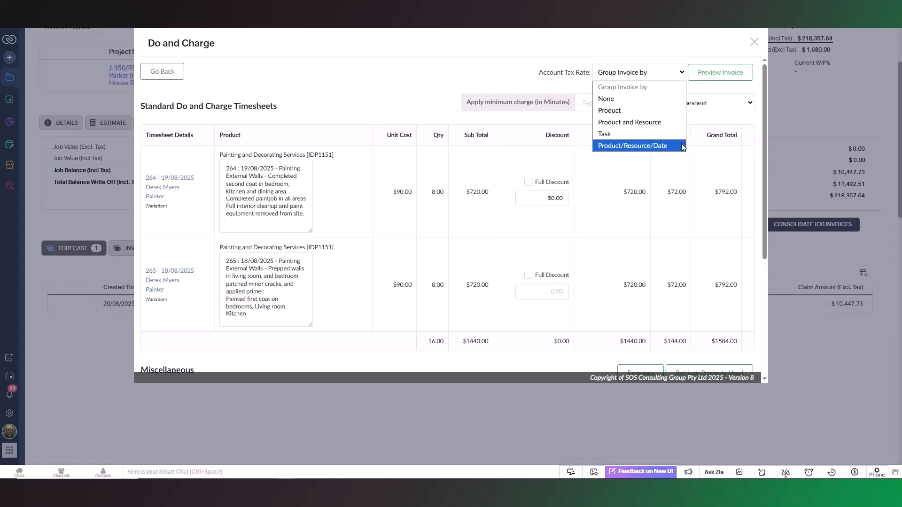
pyautogui.click(683, 148)
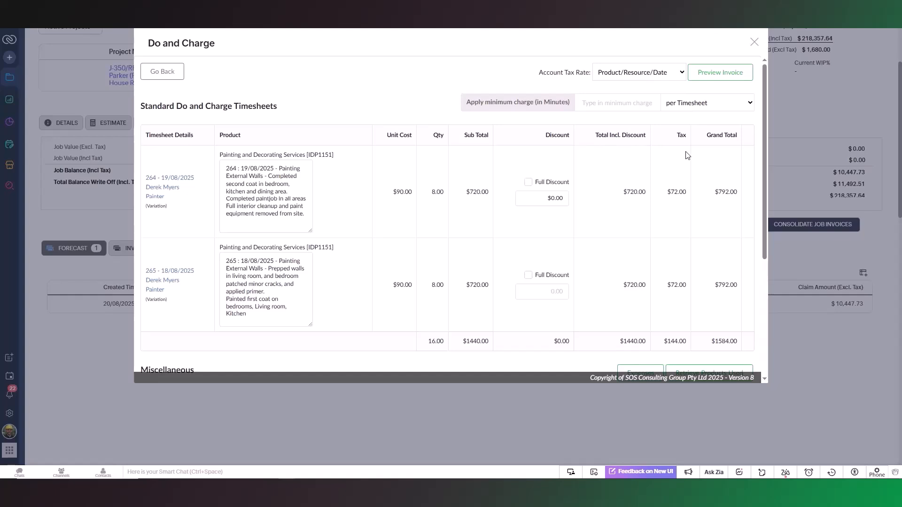
pyautogui.click(731, 78)
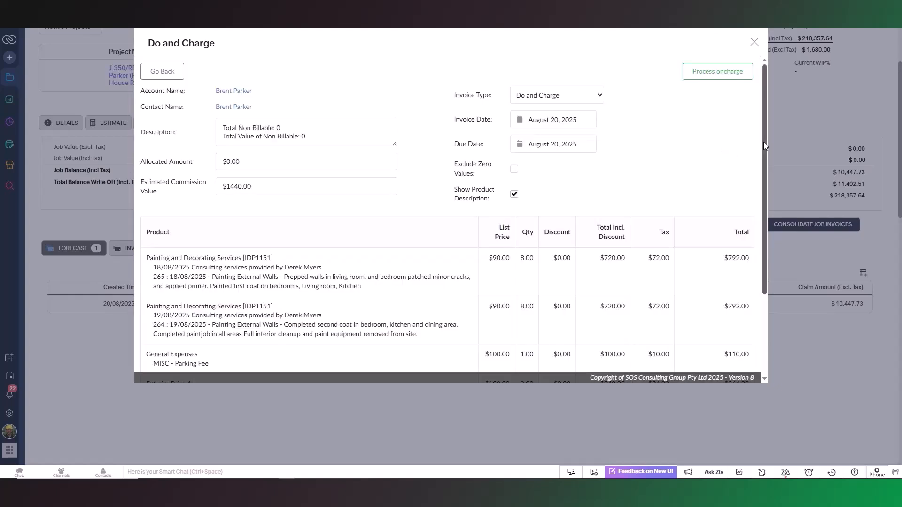
# Step: Regroup the invoice by Product and Resource to merge both painting timesheets into one line, then process the on-charge
pyautogui.moveTo(763, 142)
pyautogui.mouseDown()
pyautogui.moveTo(770, 164)
pyautogui.moveTo(761, 224)
pyautogui.moveTo(768, 142)
pyautogui.mouseUp()
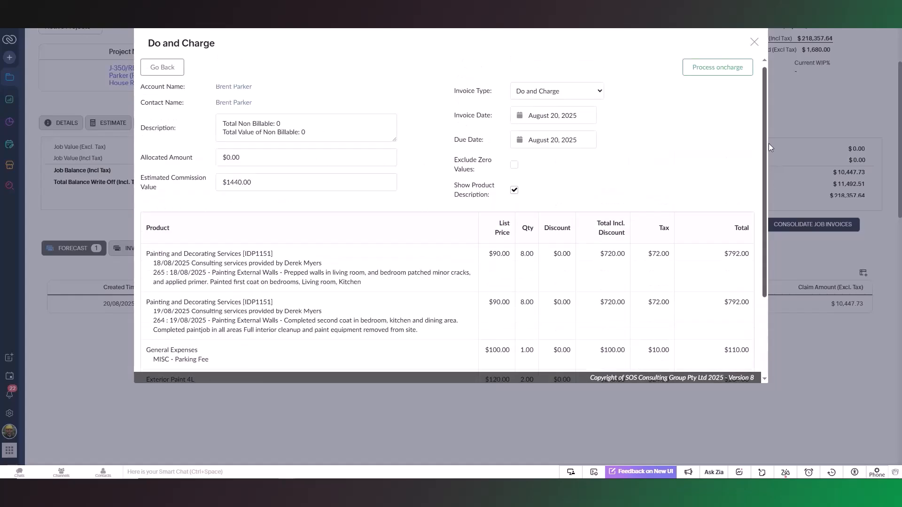
pyautogui.click(155, 75)
pyautogui.click(679, 72)
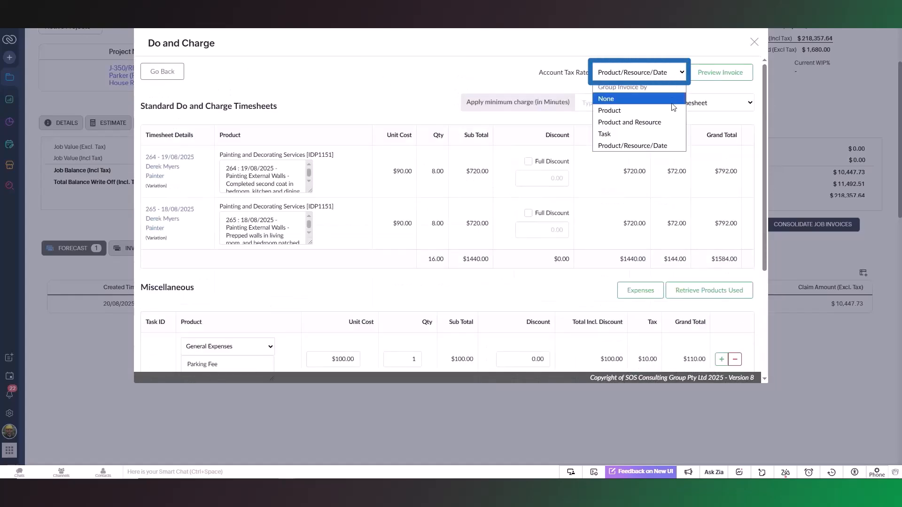
pyautogui.click(674, 122)
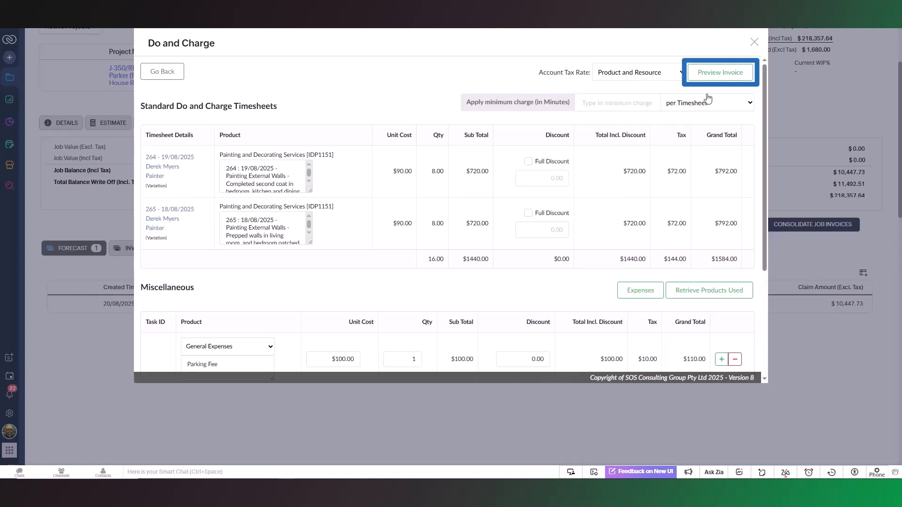
pyautogui.click(726, 80)
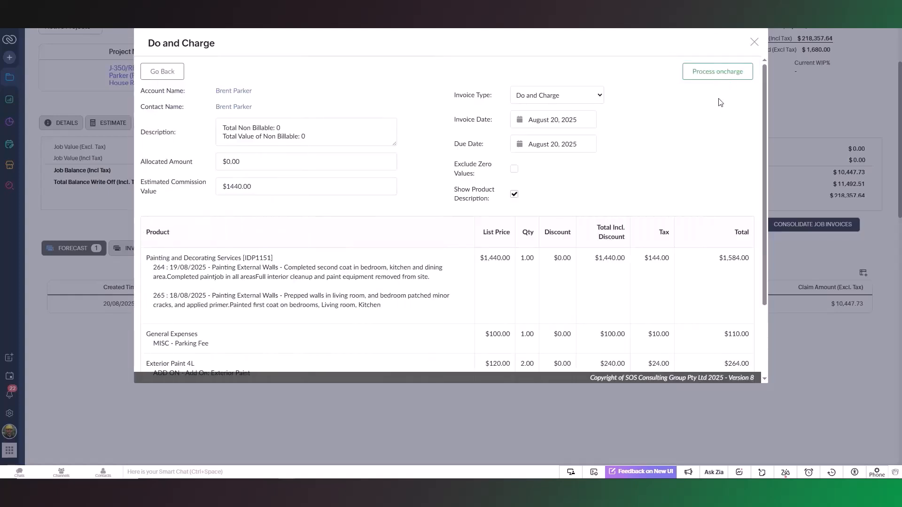
pyautogui.click(717, 73)
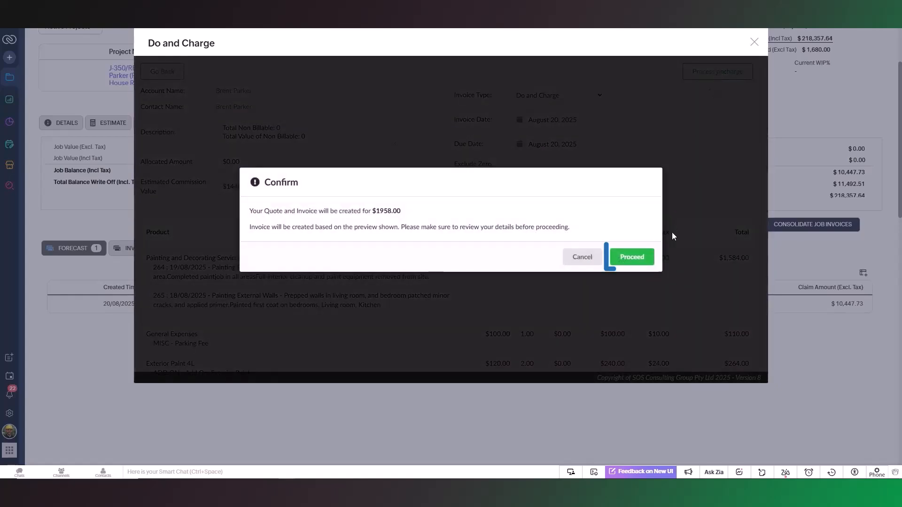
# Step: Confirm creating the $1958.00 quote and invoice, then close the Do and Charge window
pyautogui.click(631, 263)
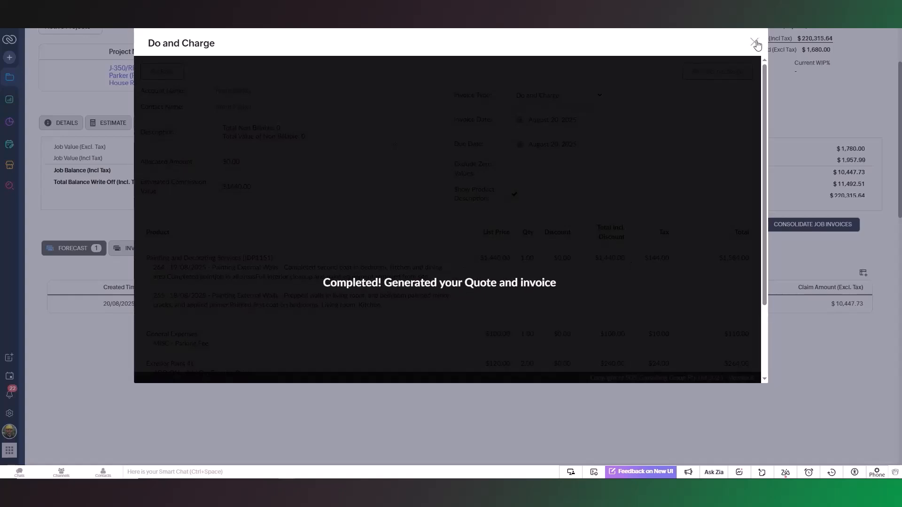
pyautogui.click(753, 45)
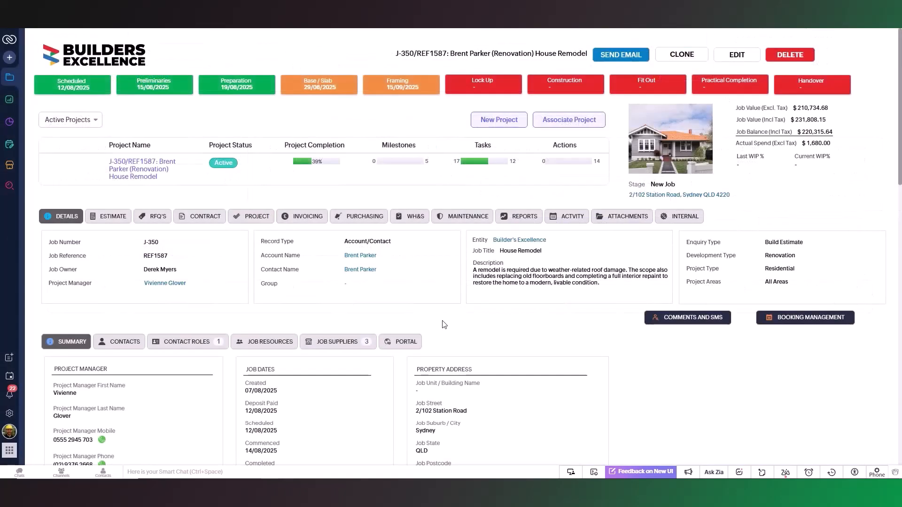
# Step: Check the project's invoice list for the new $1,958.00 Do and Charge invoice, then view the contract section
pyautogui.click(307, 218)
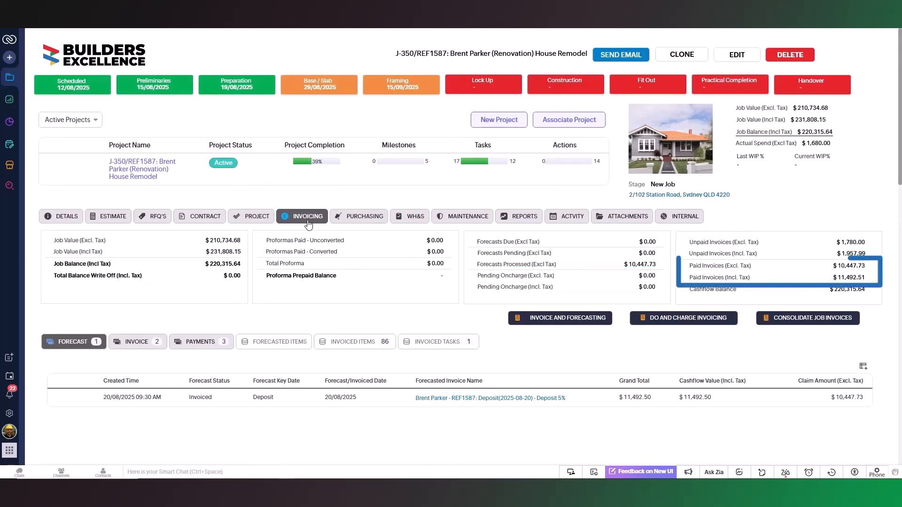
pyautogui.click(131, 348)
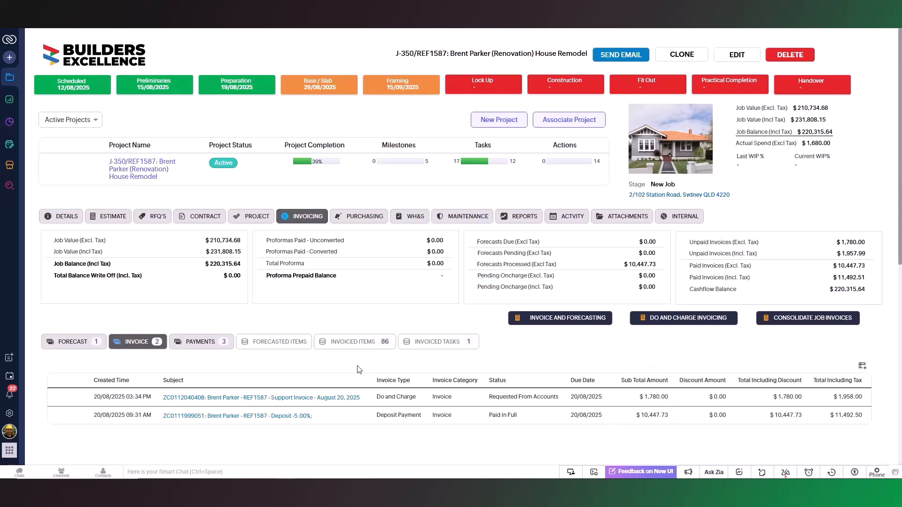
pyautogui.click(202, 218)
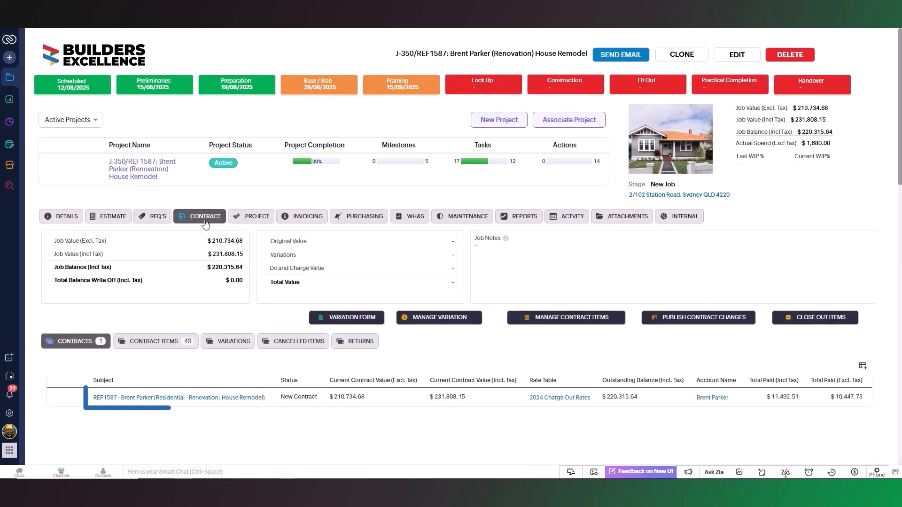
# Step: Open contract REF1587 and list its estimate proposals, showing the accepted $1,780.00 Do and Charge quote
pyautogui.click(179, 398)
pyautogui.click(138, 82)
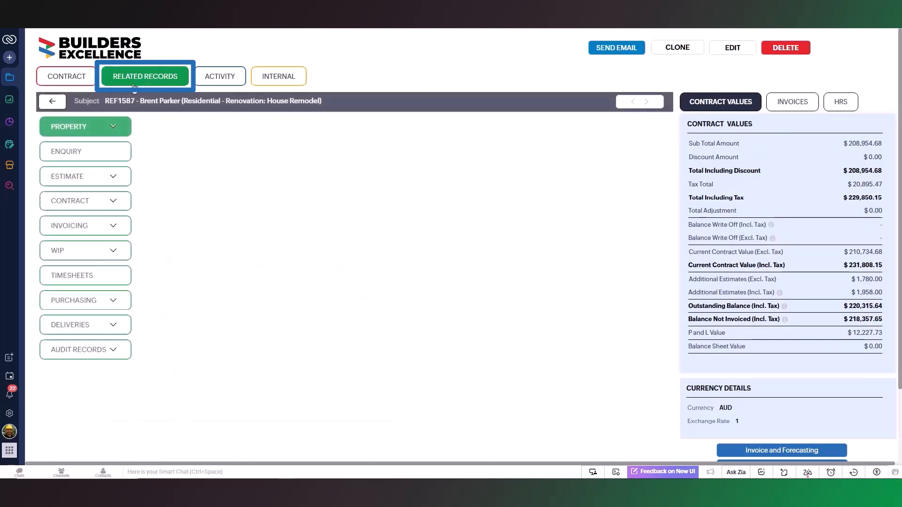
pyautogui.click(82, 176)
pyautogui.click(90, 248)
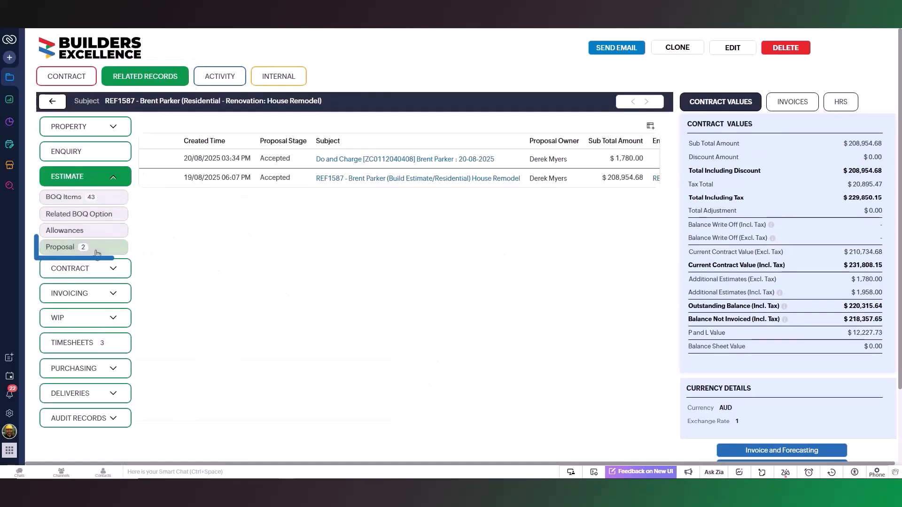